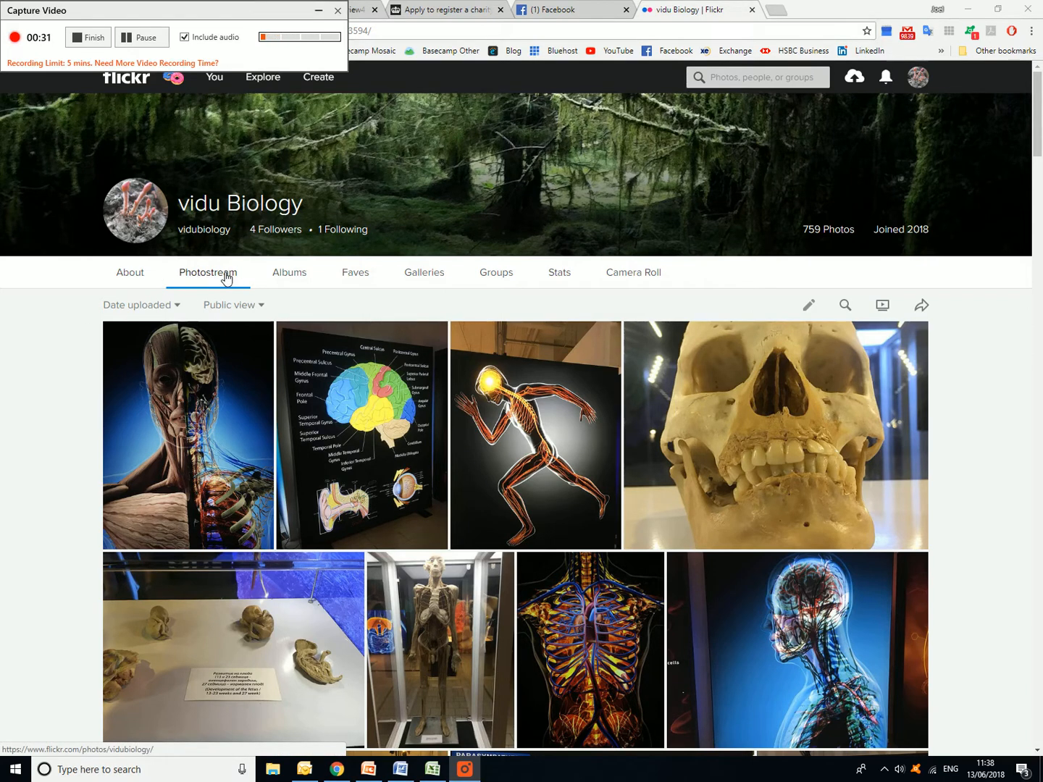
# - Look over the account's albums and upload the Gorilla image from the Images folder as a public photo
pyautogui.click(291, 277)
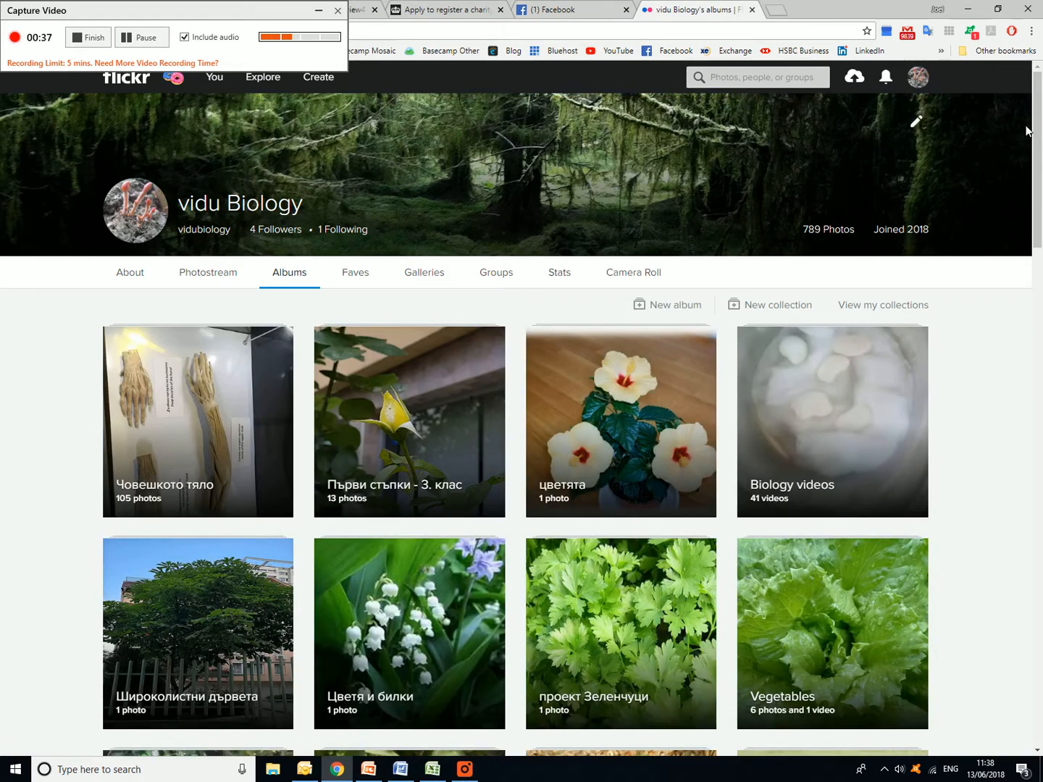
pyautogui.moveTo(1039, 116)
pyautogui.mouseDown()
pyautogui.moveTo(1033, 356)
pyautogui.moveTo(1025, 112)
pyautogui.mouseUp()
pyautogui.click(862, 82)
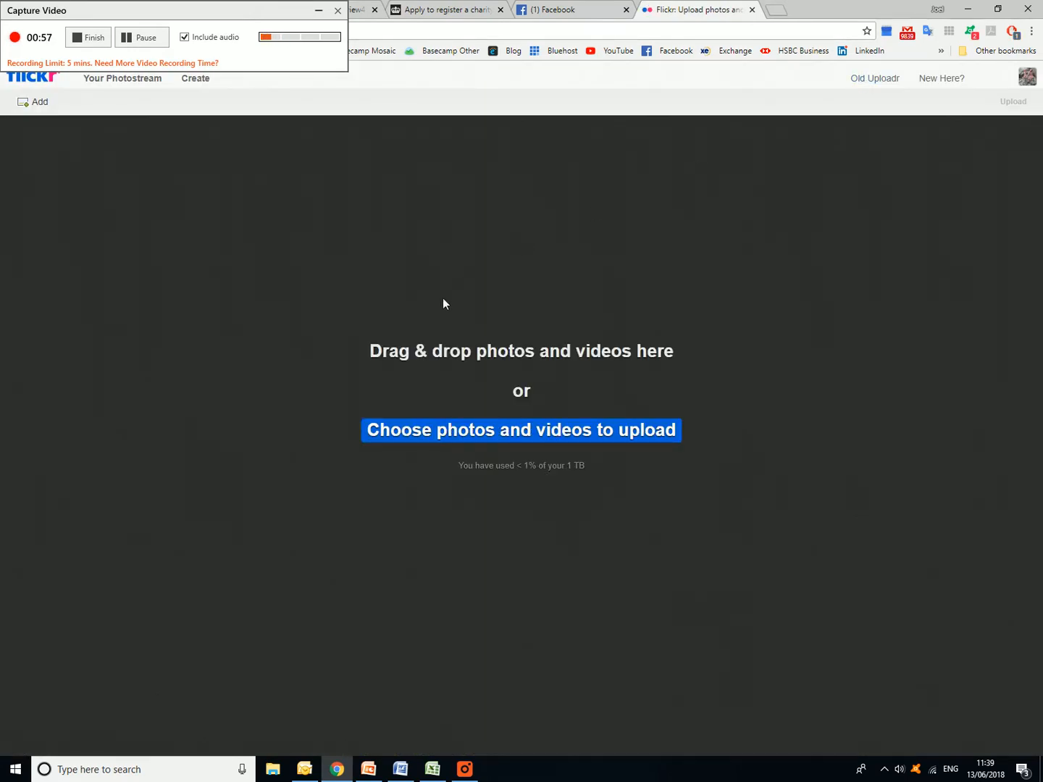
pyautogui.click(428, 434)
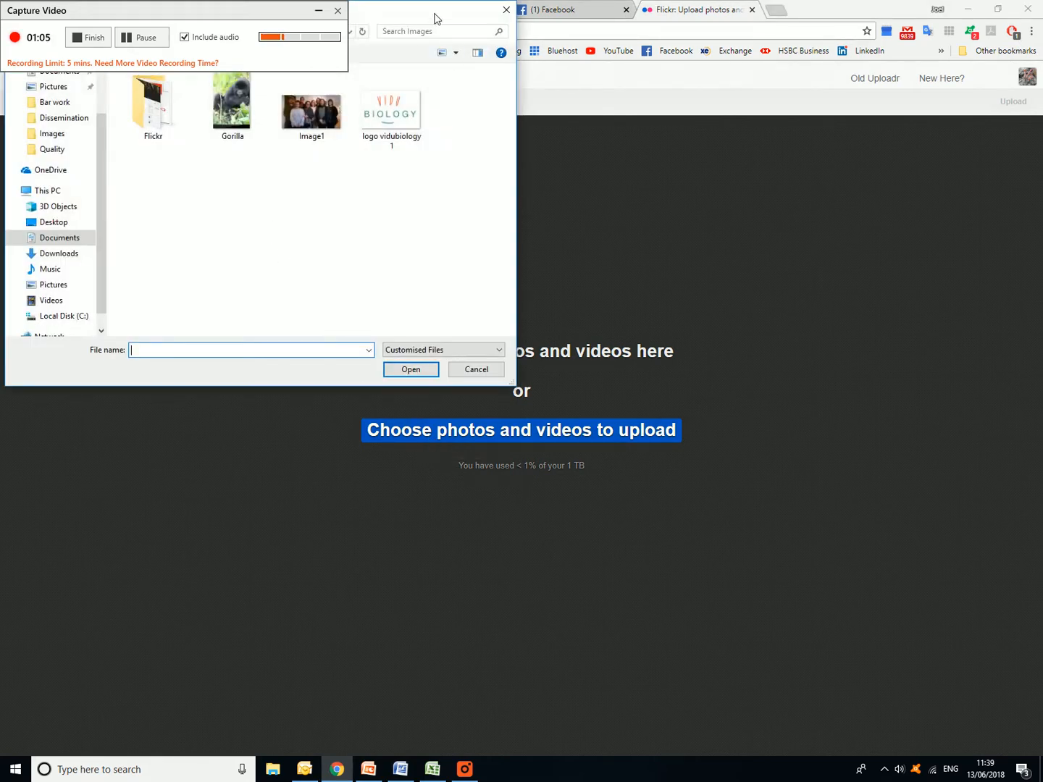
pyautogui.moveTo(435, 17); pyautogui.dragTo(434, 87)
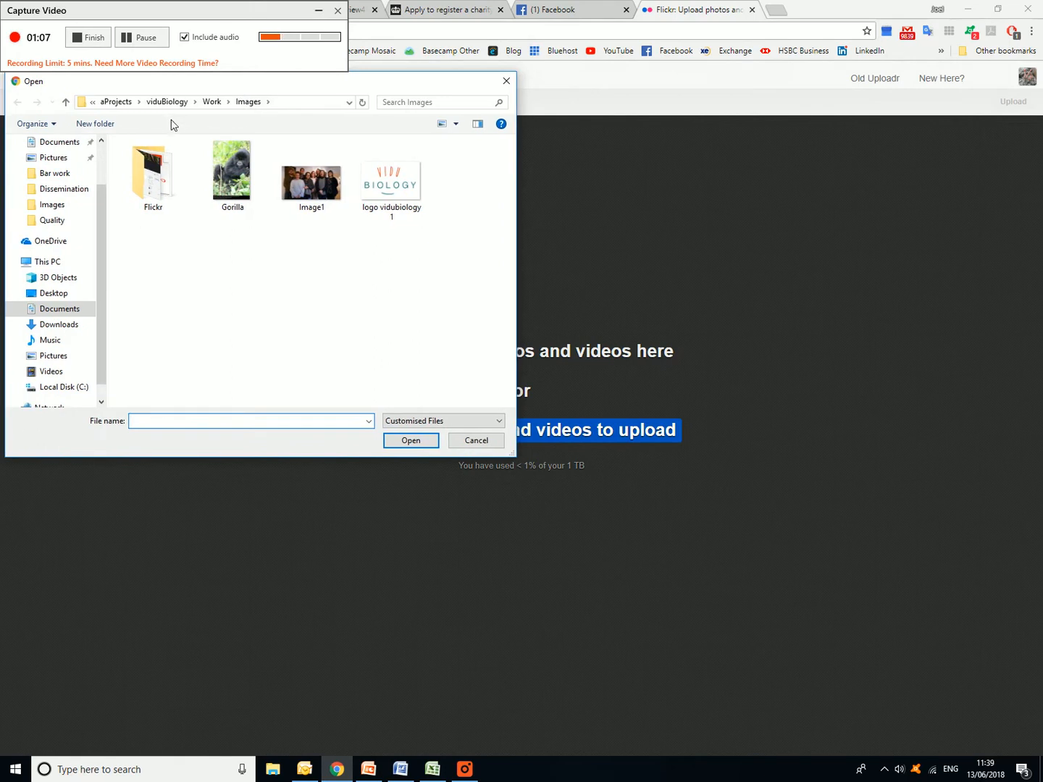
pyautogui.click(227, 172)
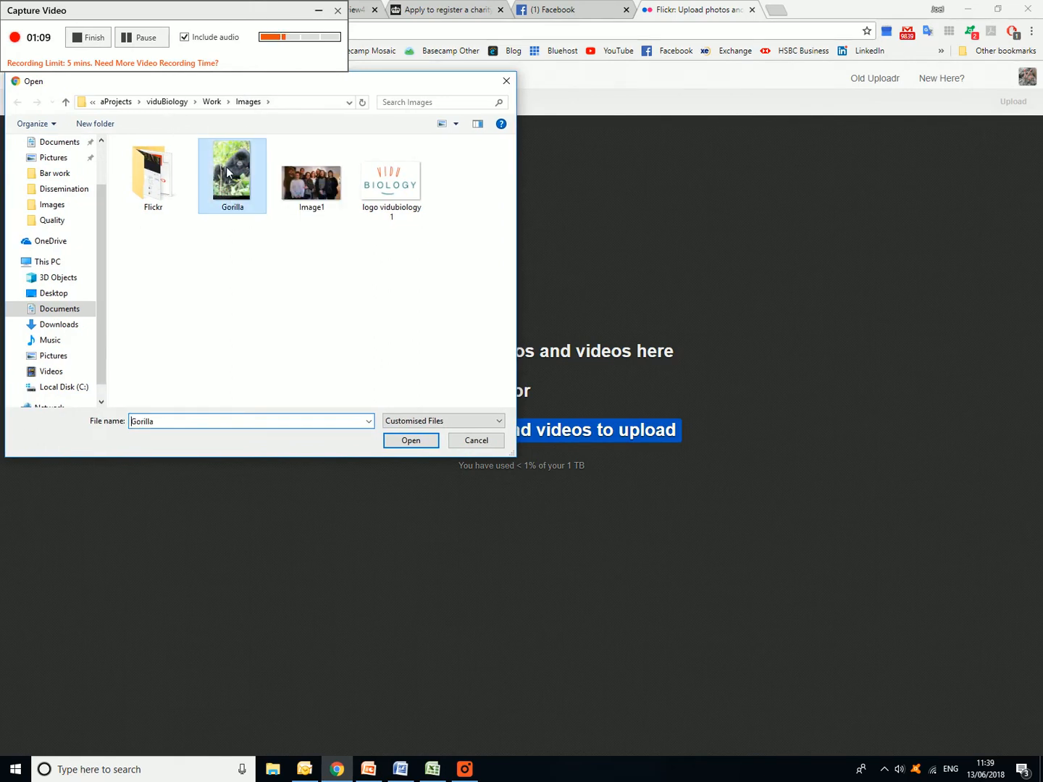
pyautogui.click(412, 440)
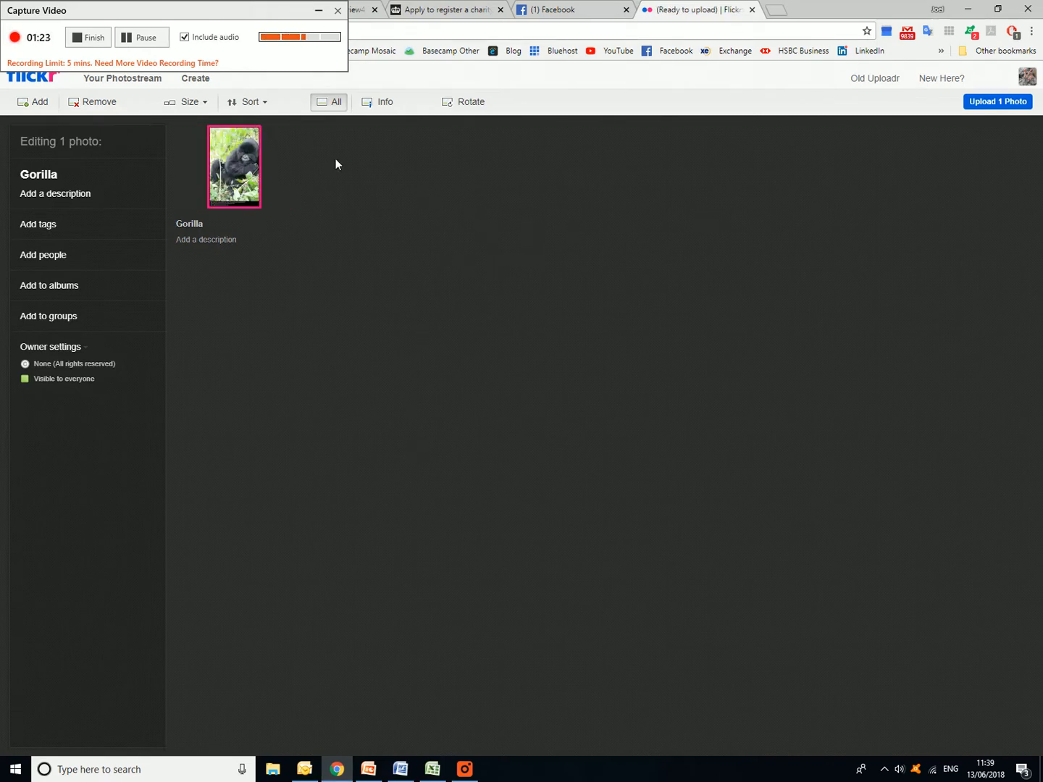
pyautogui.click(993, 104)
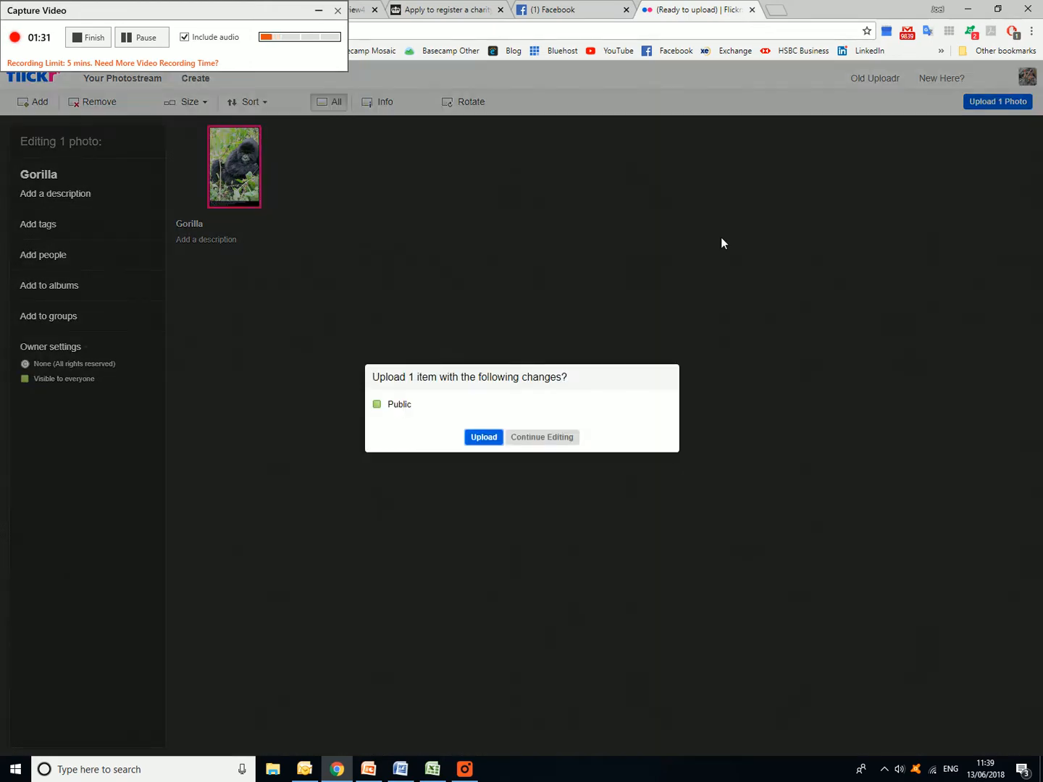
pyautogui.click(489, 440)
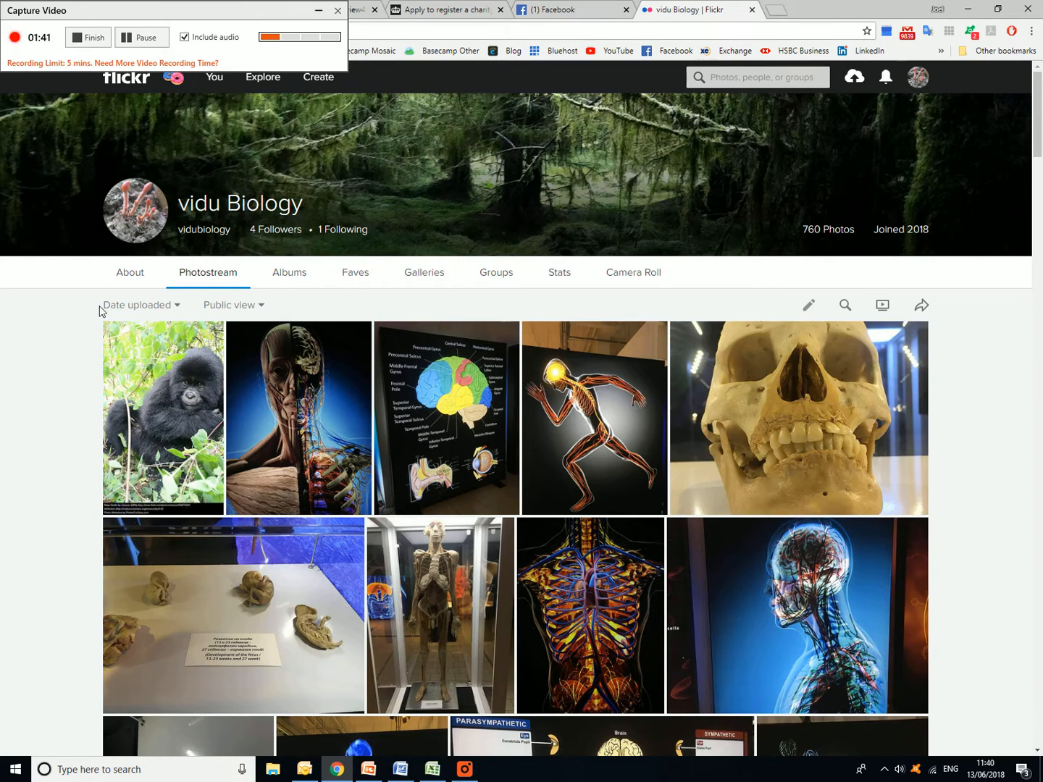
# - Add the description "Primates" to the uploaded Gorilla photo and set its license to Attribution-NonCommercial-ShareAlike
pyautogui.click(166, 397)
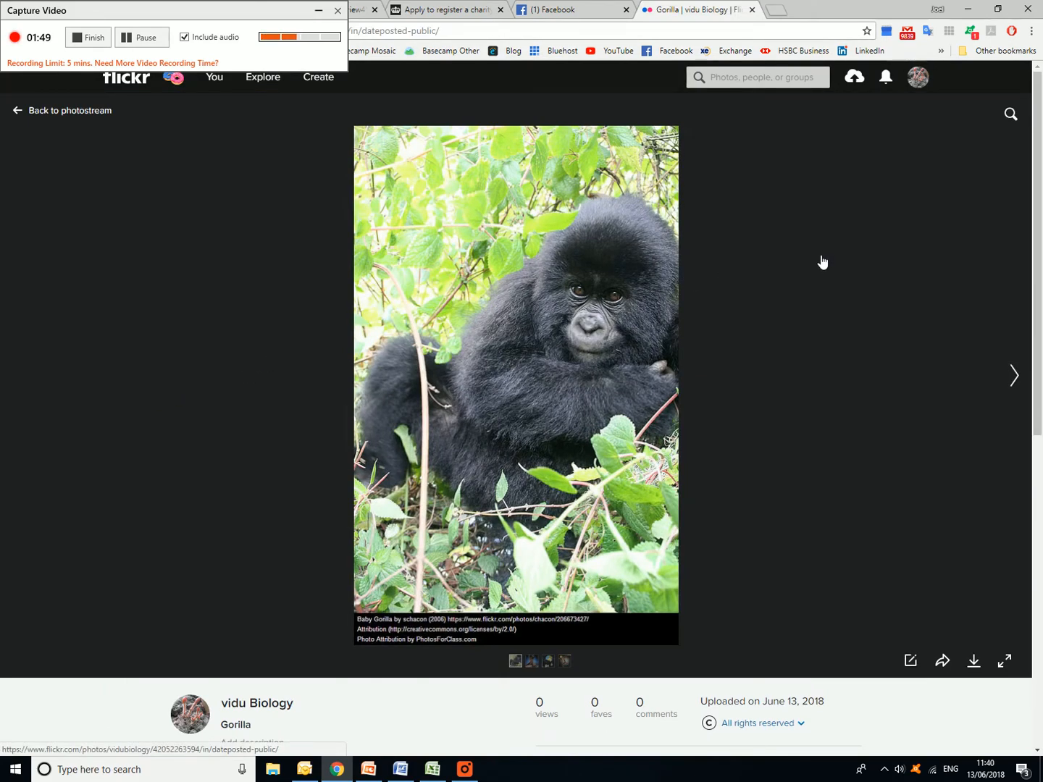
pyautogui.scroll(-6, 822, 263)
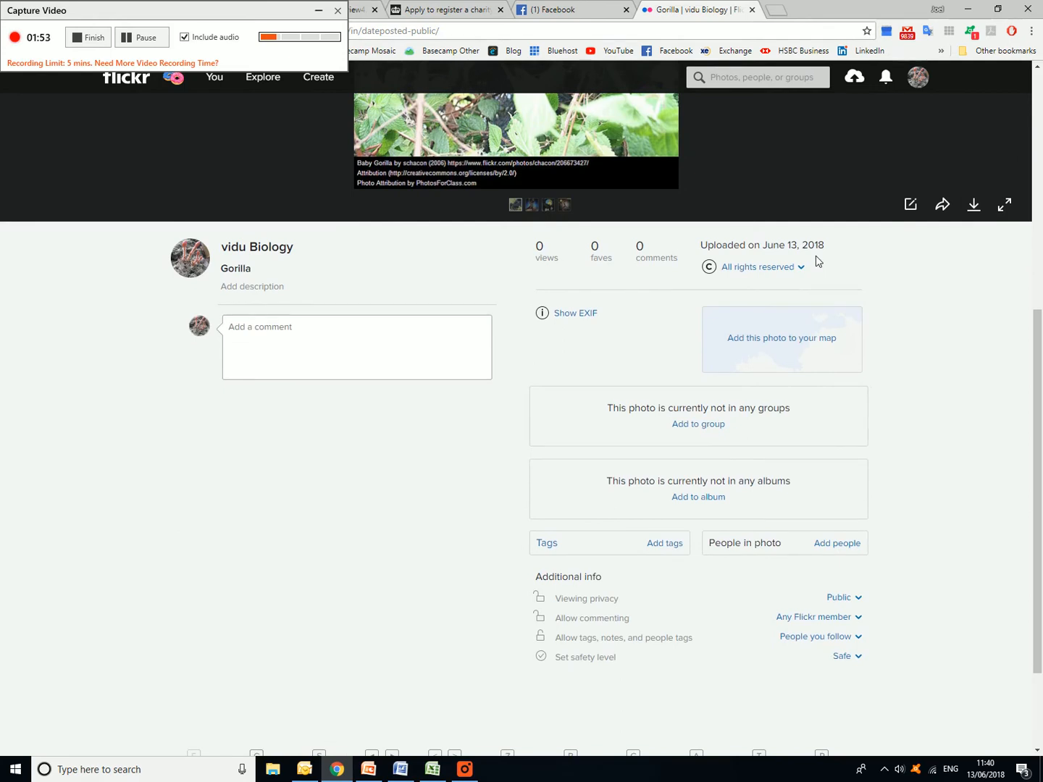
pyautogui.click(284, 269)
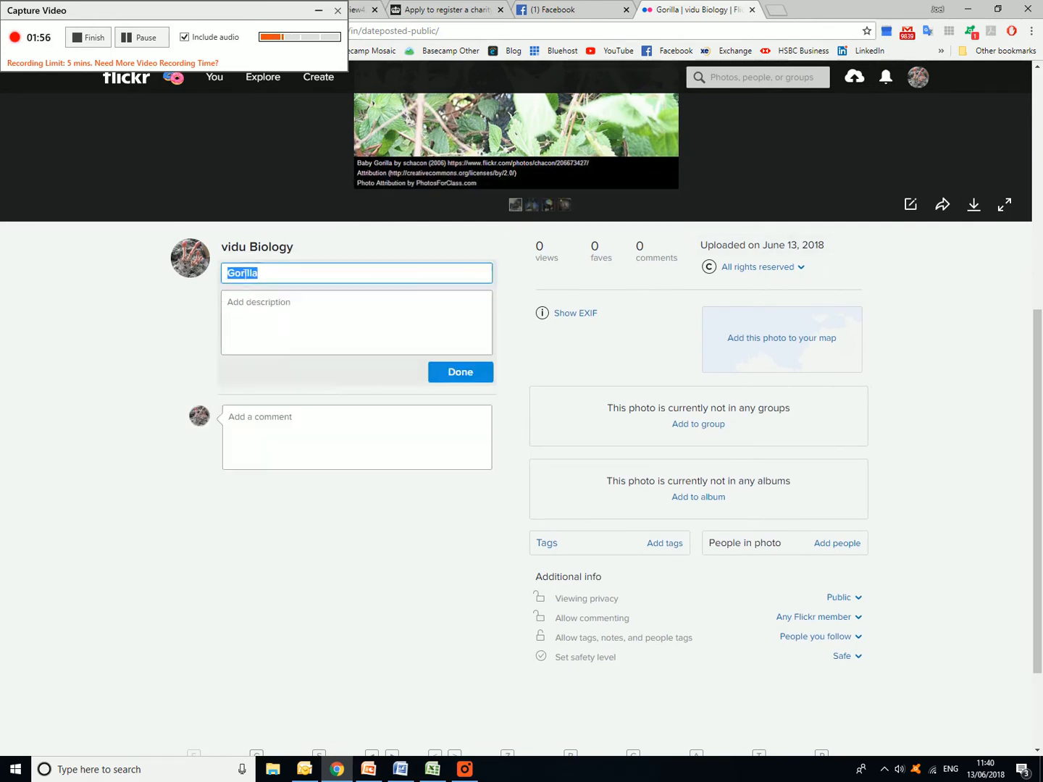
pyautogui.click(277, 279)
pyautogui.press('Tab')
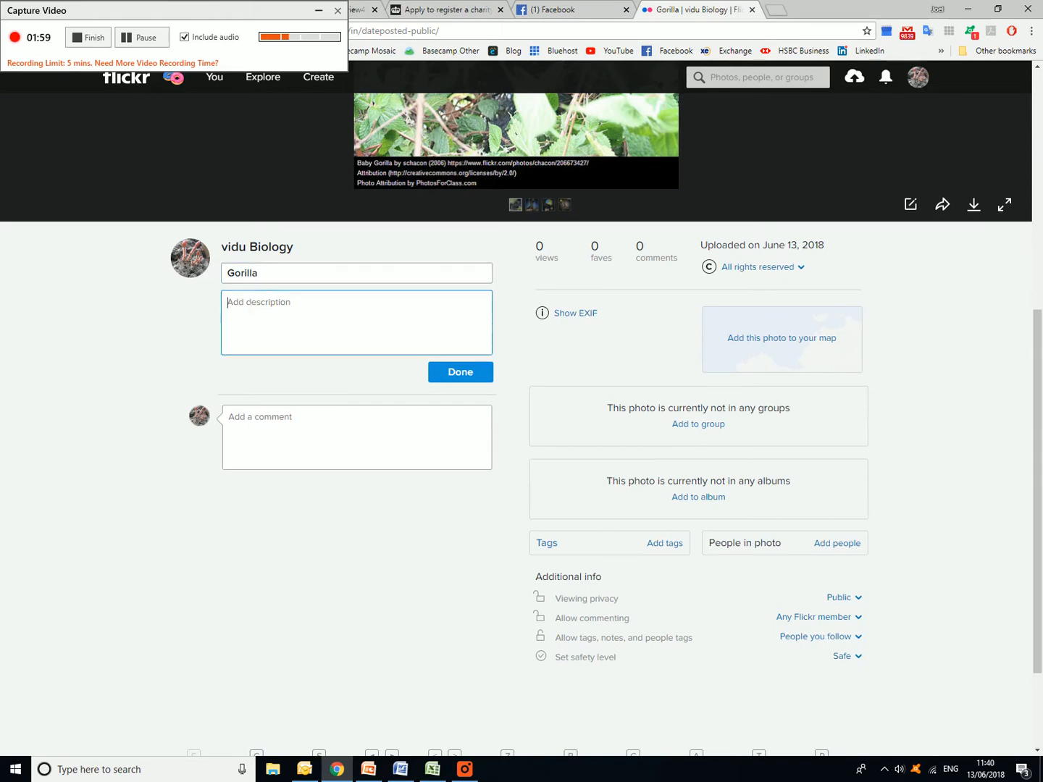
pyautogui.write('Primates')
pyautogui.click(460, 371)
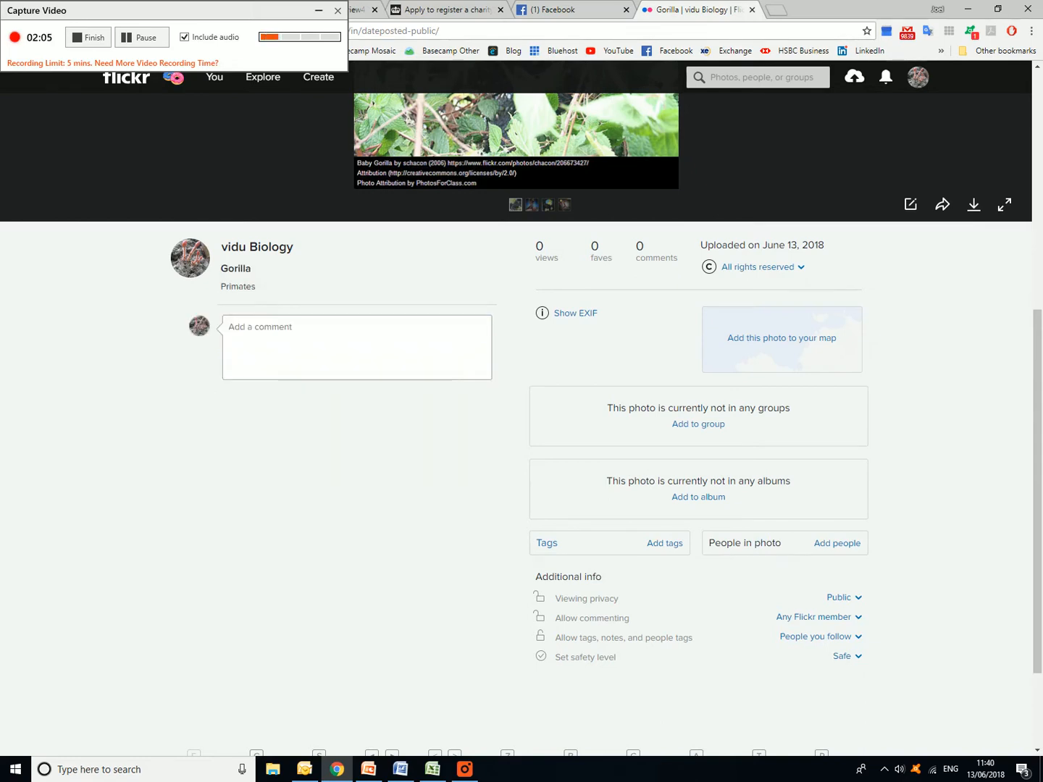
pyautogui.click(768, 272)
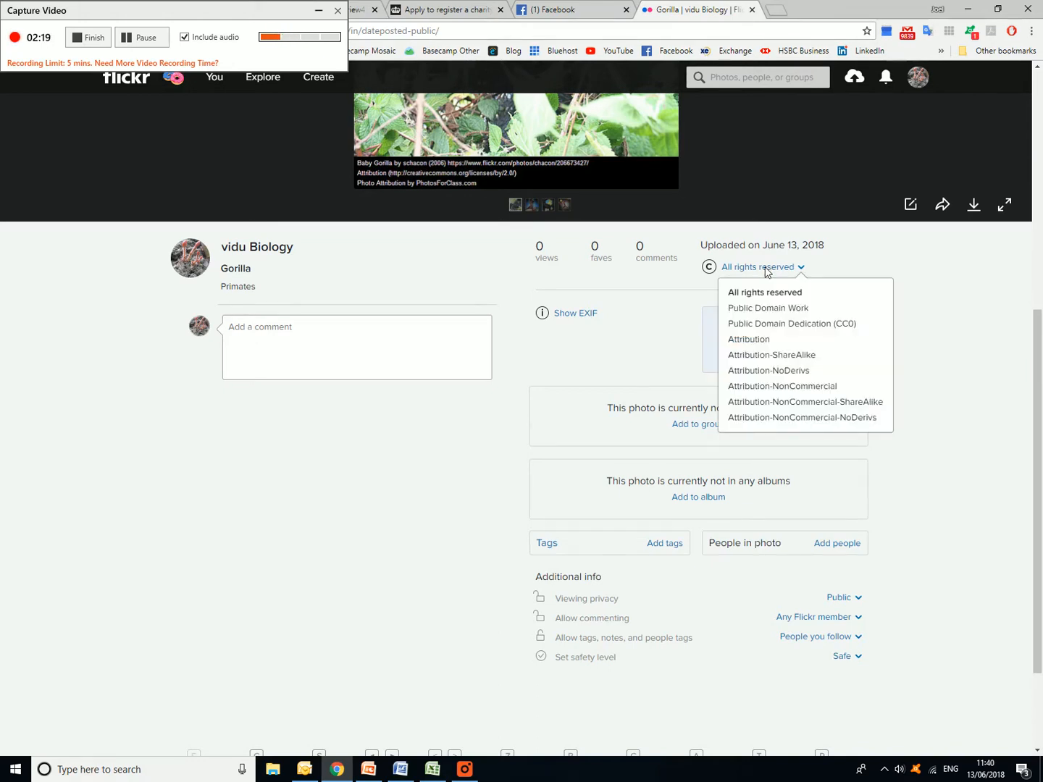
pyautogui.click(760, 404)
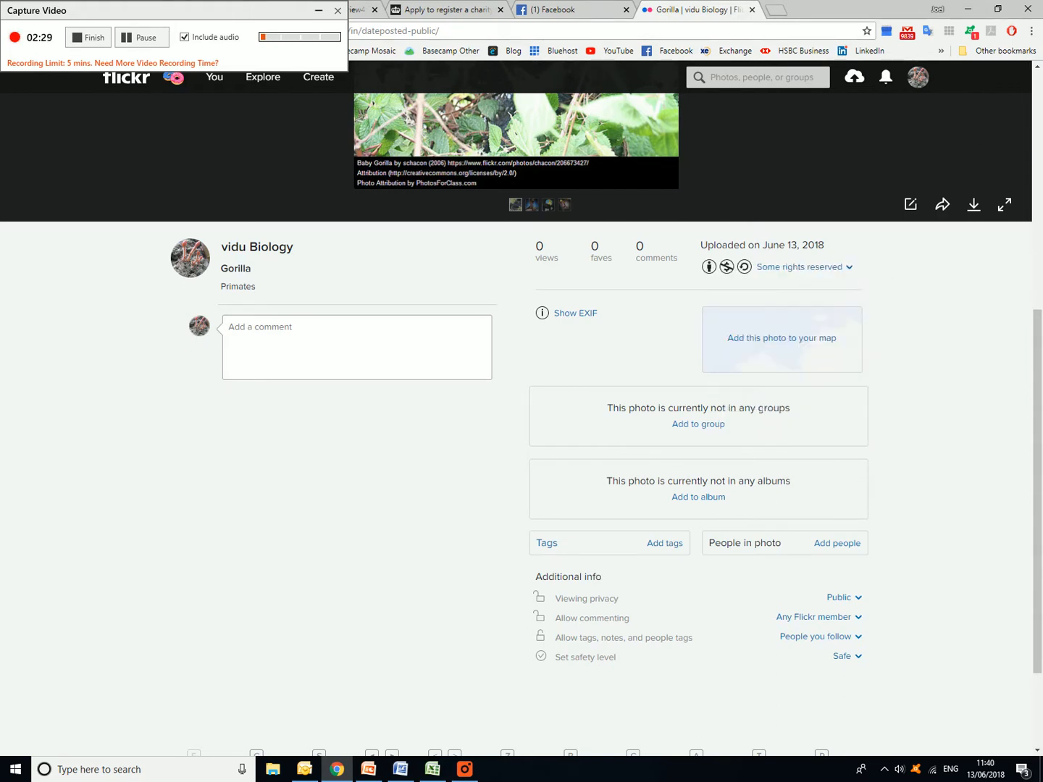
# - Add the Gorilla photo to the albums "137 School, Bulgaria" and "Primates (Monkeys)"
pyautogui.scroll(-2, 908, 387)
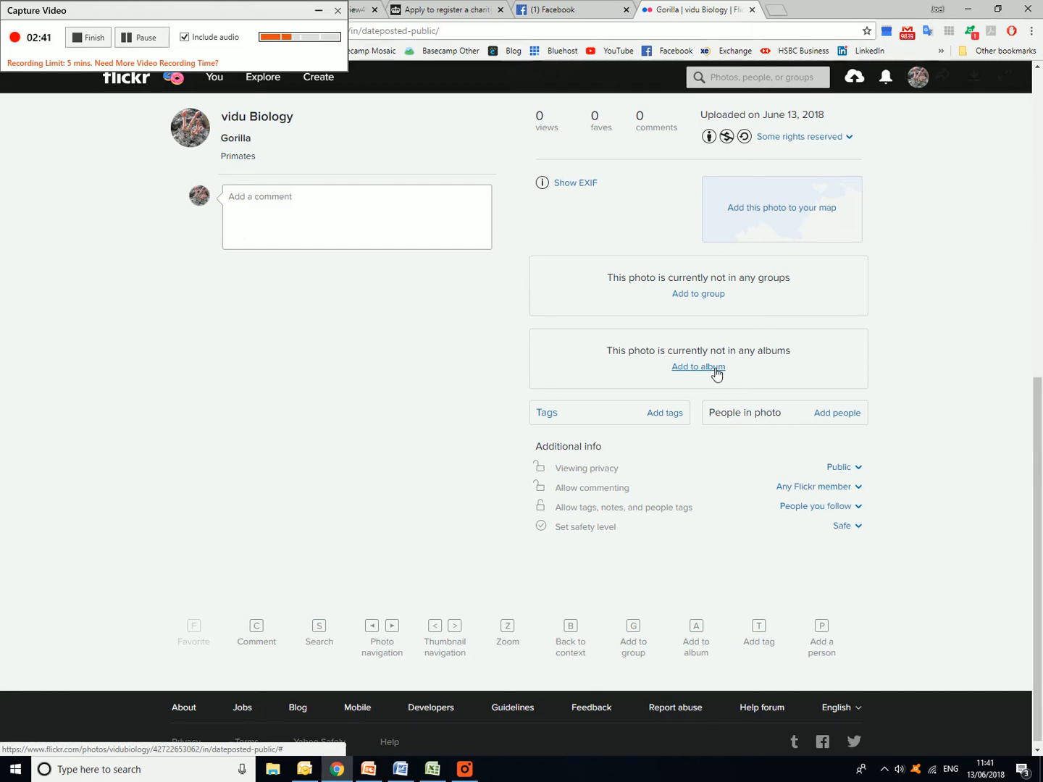
pyautogui.click(715, 373)
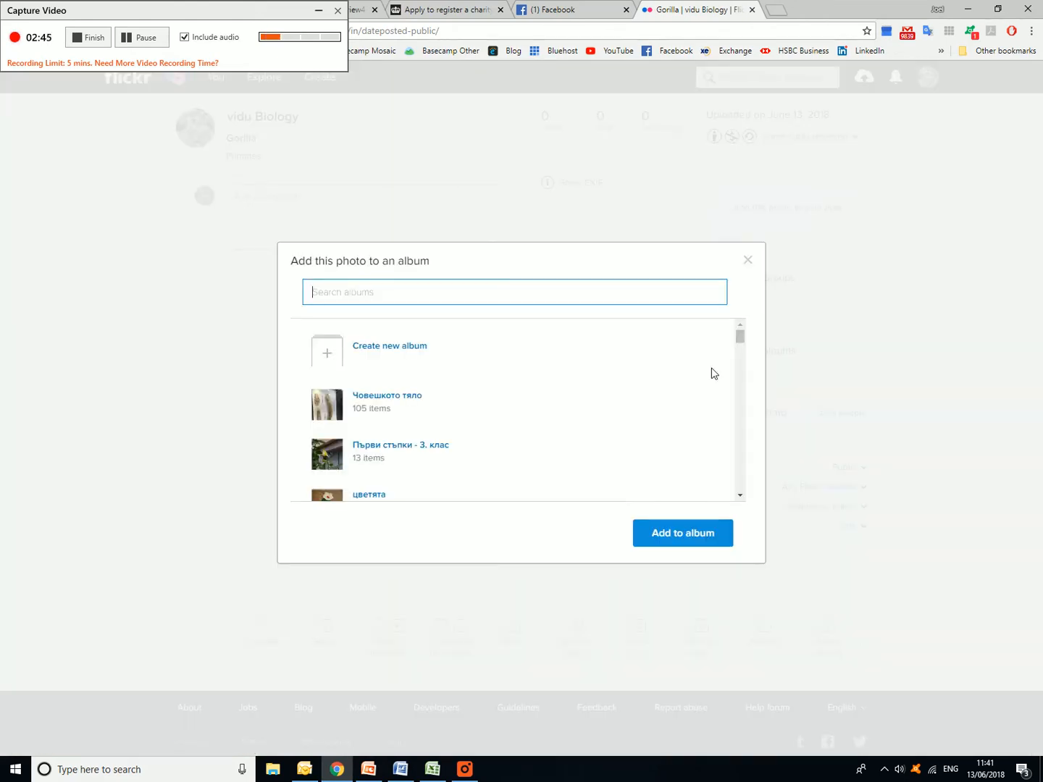
pyautogui.moveTo(740, 343); pyautogui.dragTo(728, 367)
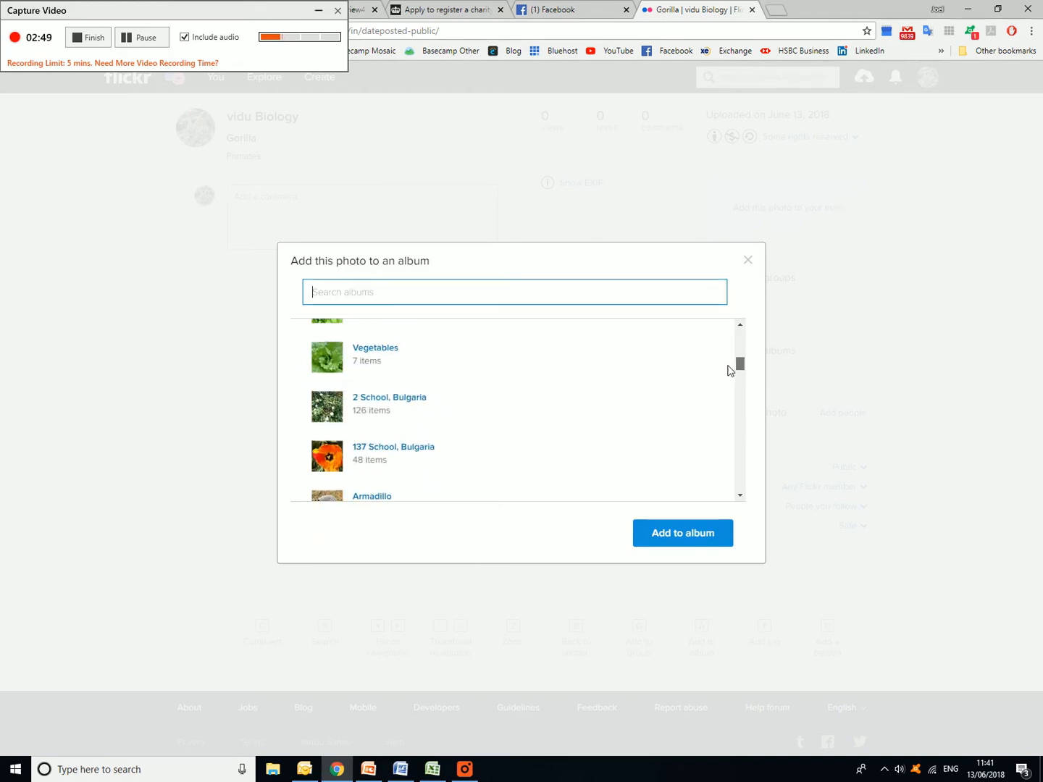
pyautogui.click(399, 472)
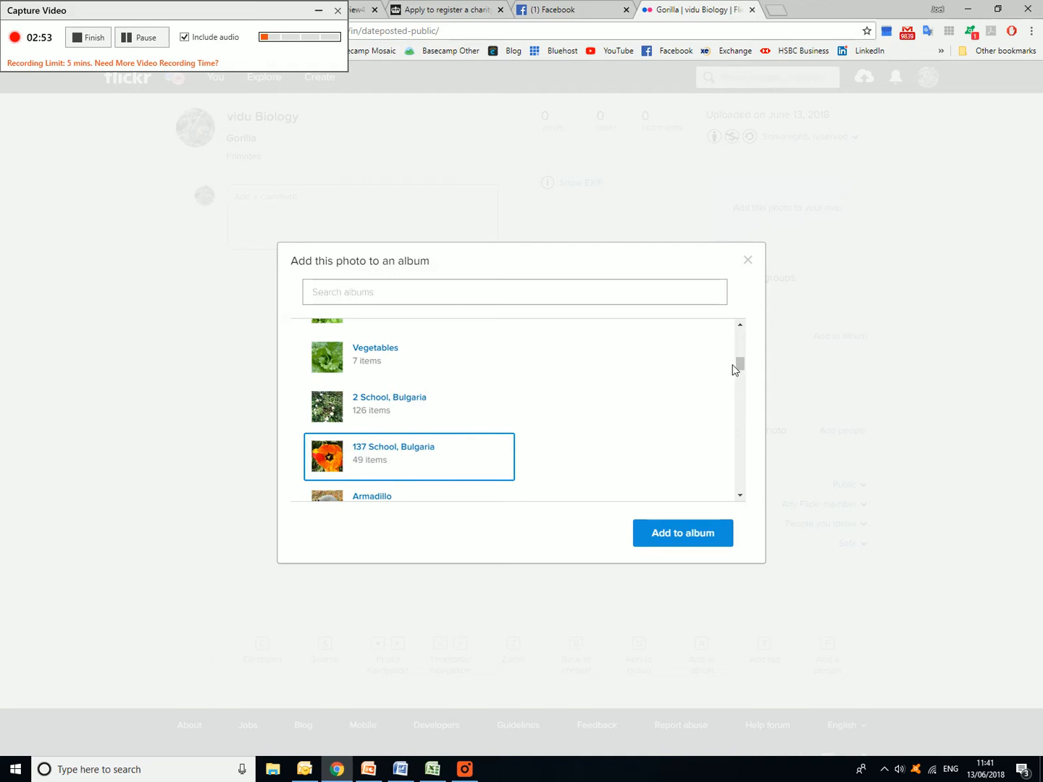
pyautogui.moveTo(740, 365); pyautogui.dragTo(728, 417)
pyautogui.click(394, 421)
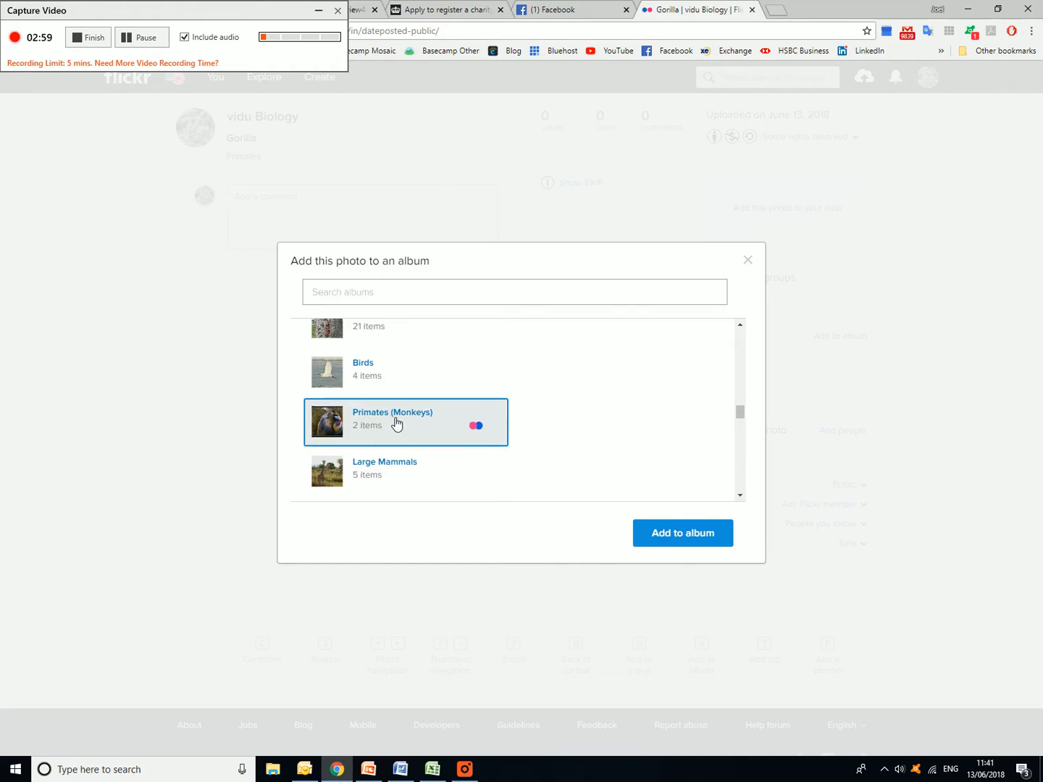
pyautogui.click(678, 537)
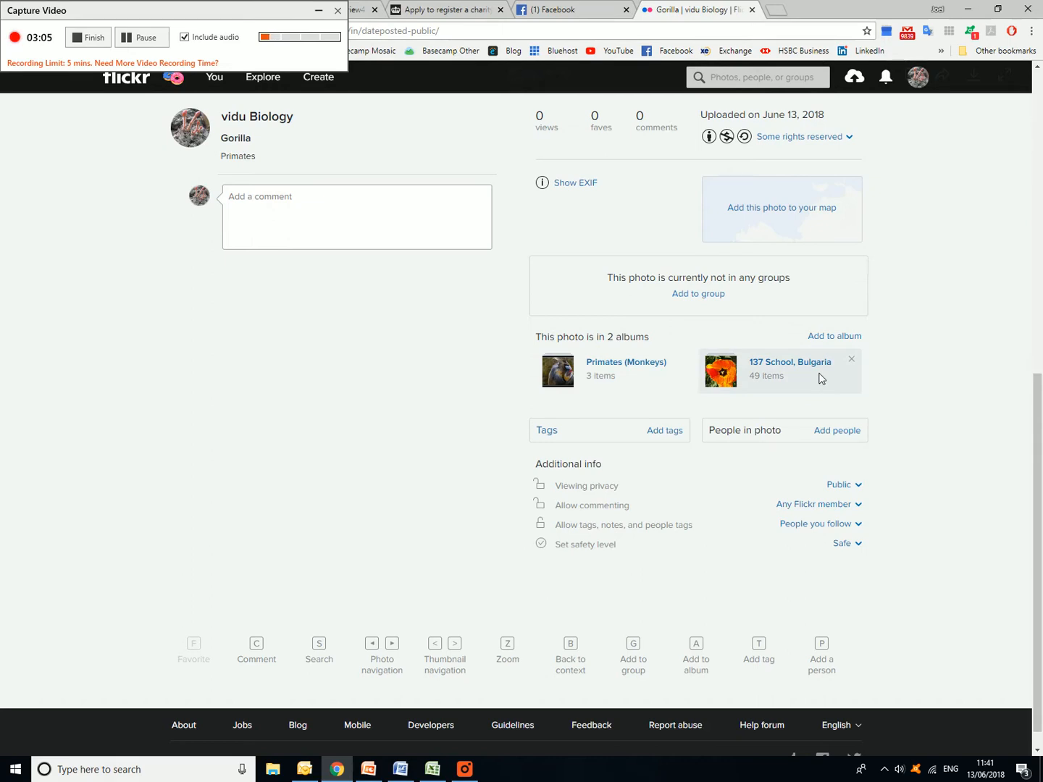
# - Tag the photo with "apes" and "gorilla", and dismiss the network password prompt
pyautogui.click(664, 432)
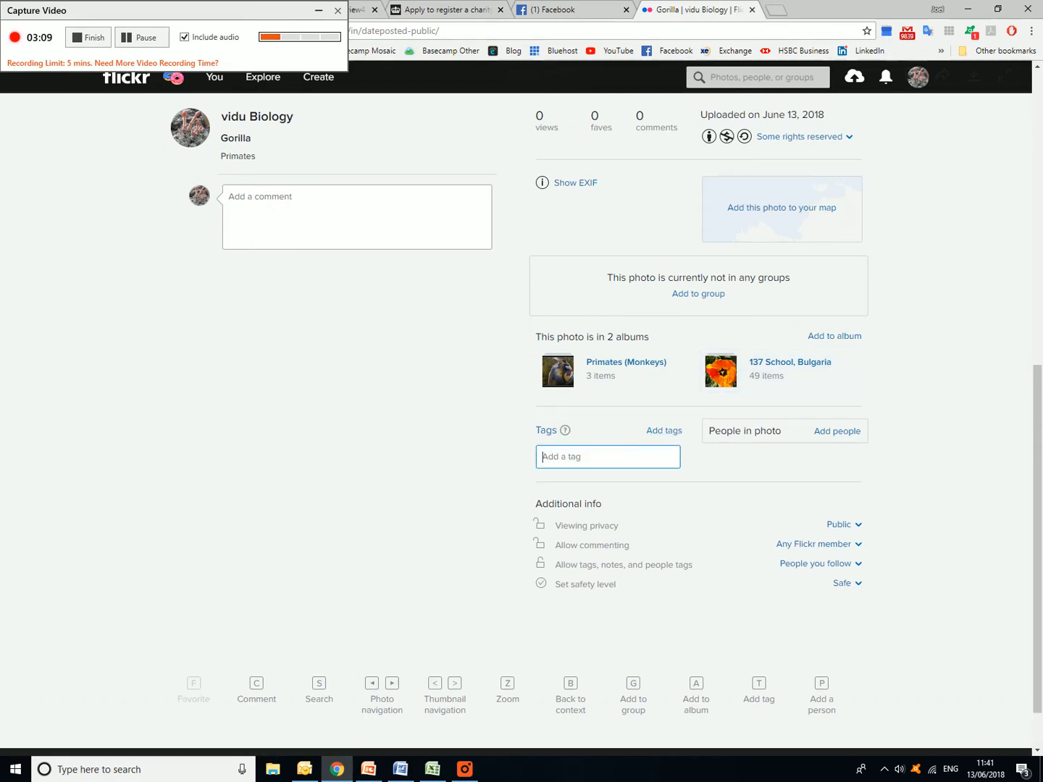
pyautogui.write('apes')
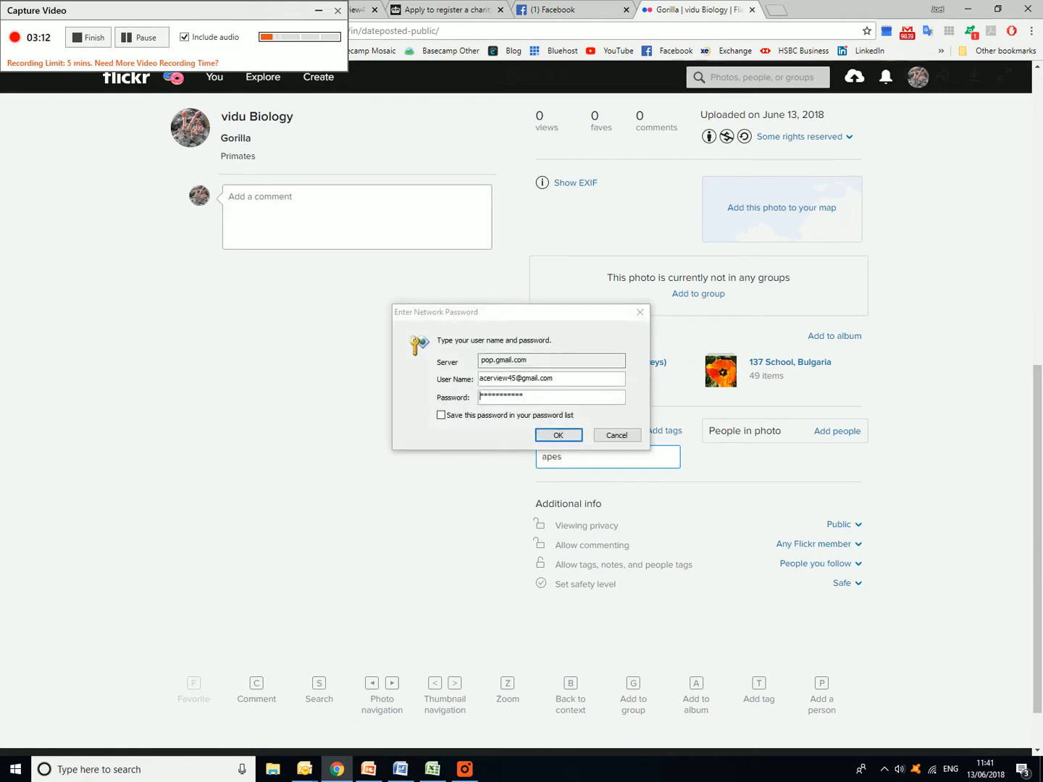
pyautogui.press('Return')
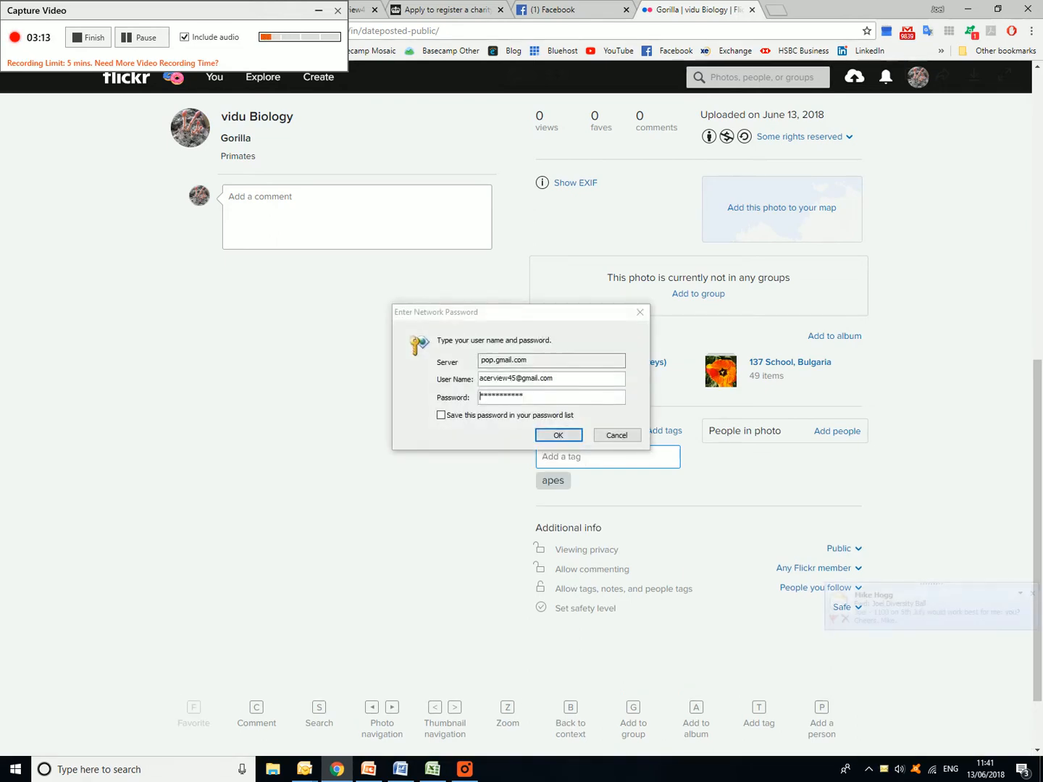
pyautogui.write('gorilla')
pyautogui.press('Return')
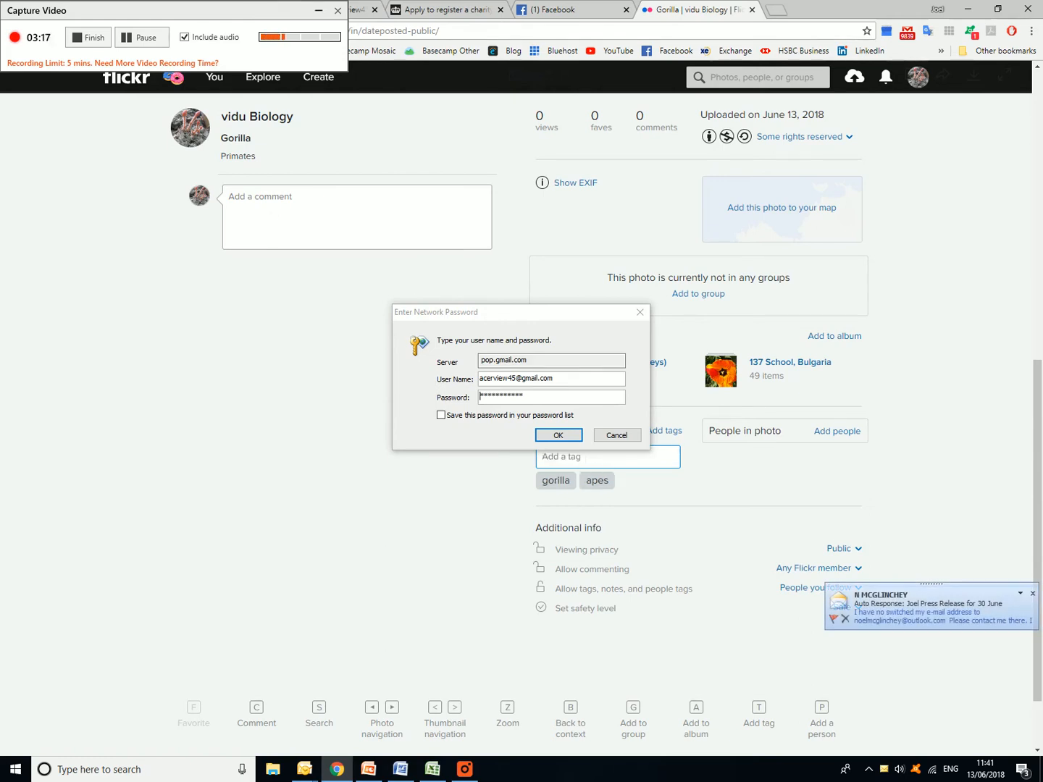
pyautogui.click(617, 435)
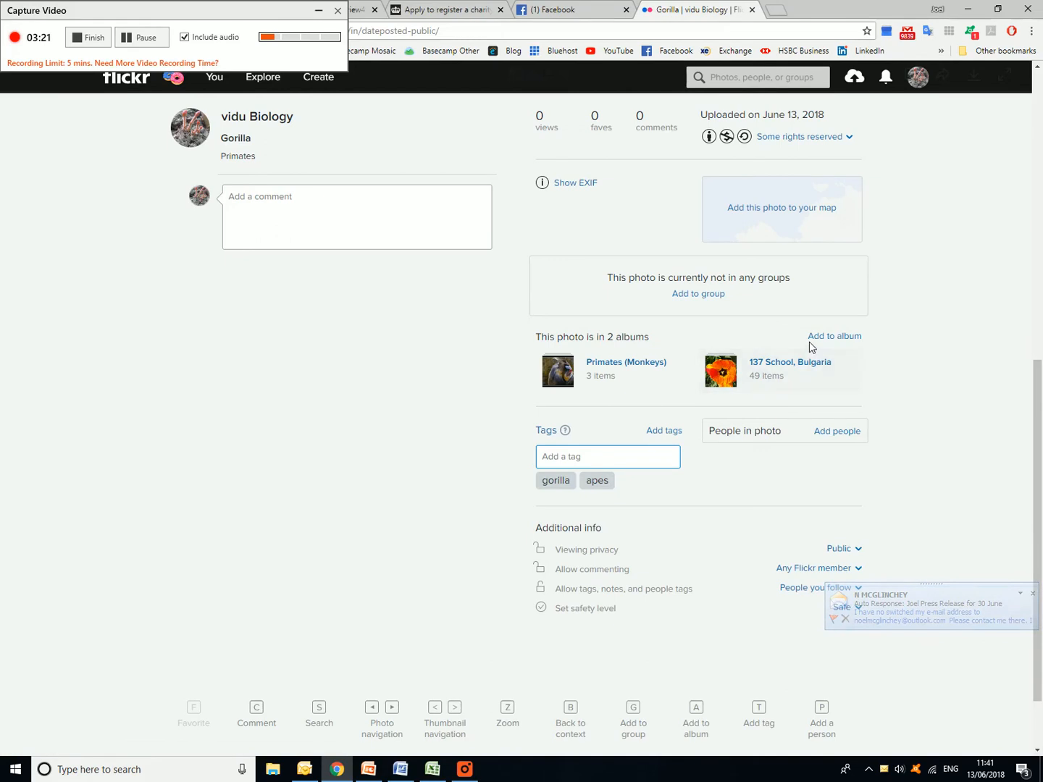
# - Place the Gorilla photo on the map just north of central Sofia, near Serdika, and return to the photo's page
pyautogui.click(773, 213)
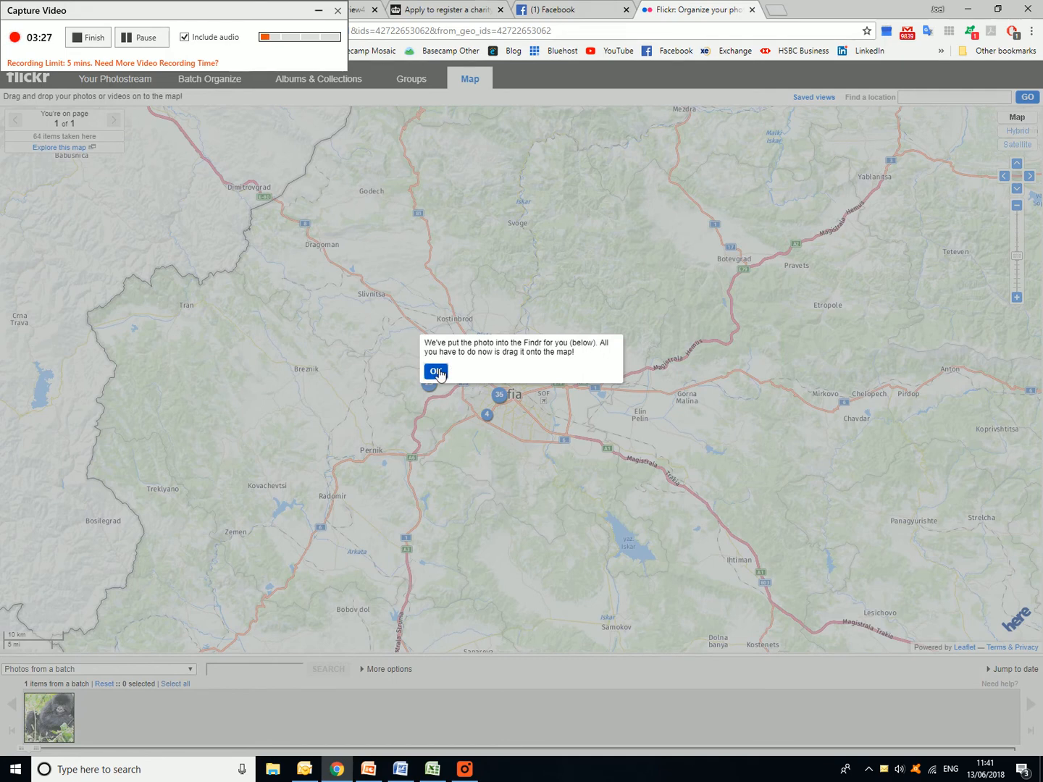
pyautogui.click(437, 372)
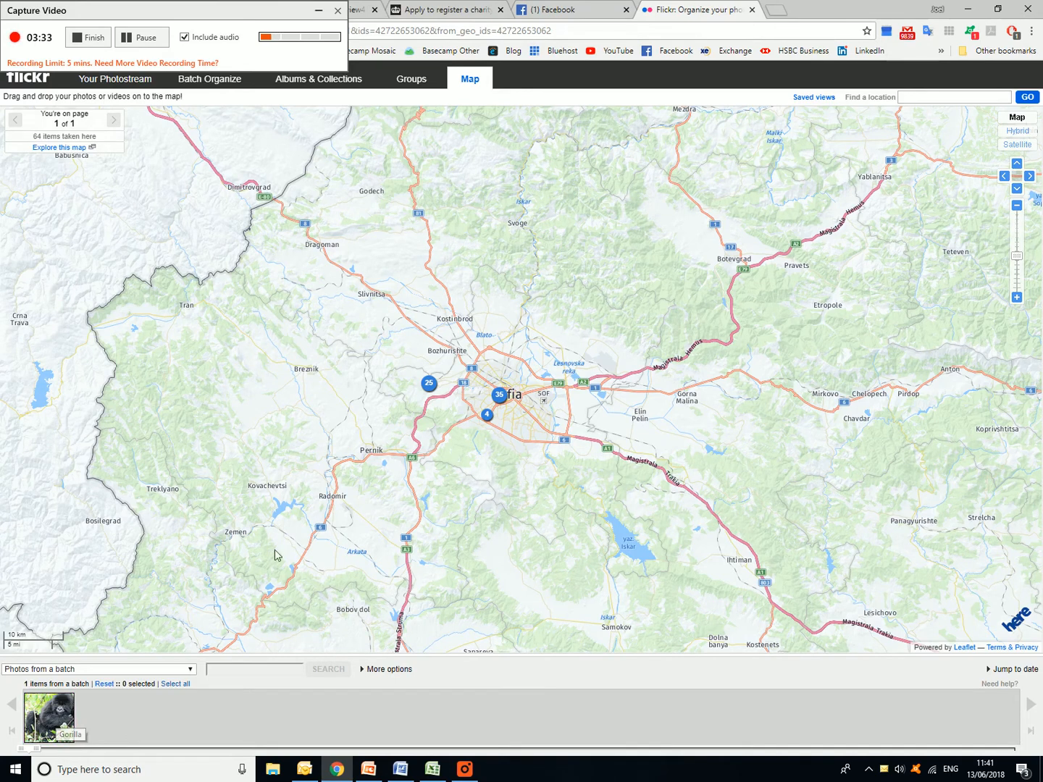
pyautogui.scroll(3, 528, 402)
pyautogui.scroll(2, 525, 422)
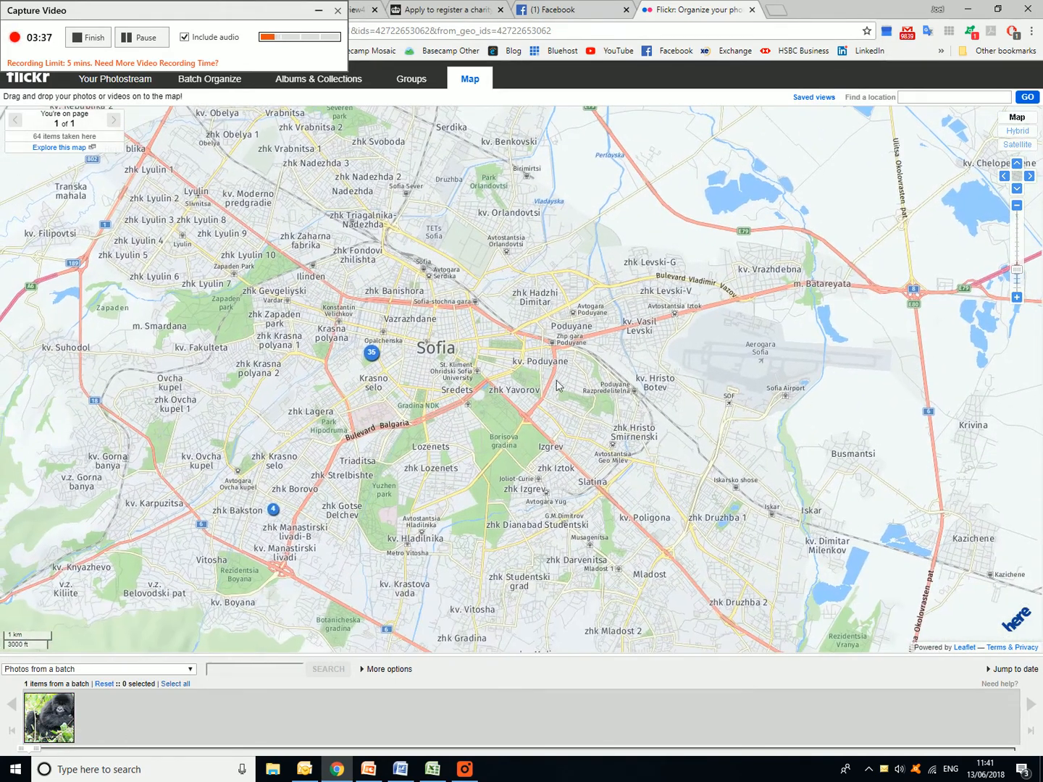
pyautogui.moveTo(80, 713); pyautogui.dragTo(461, 259)
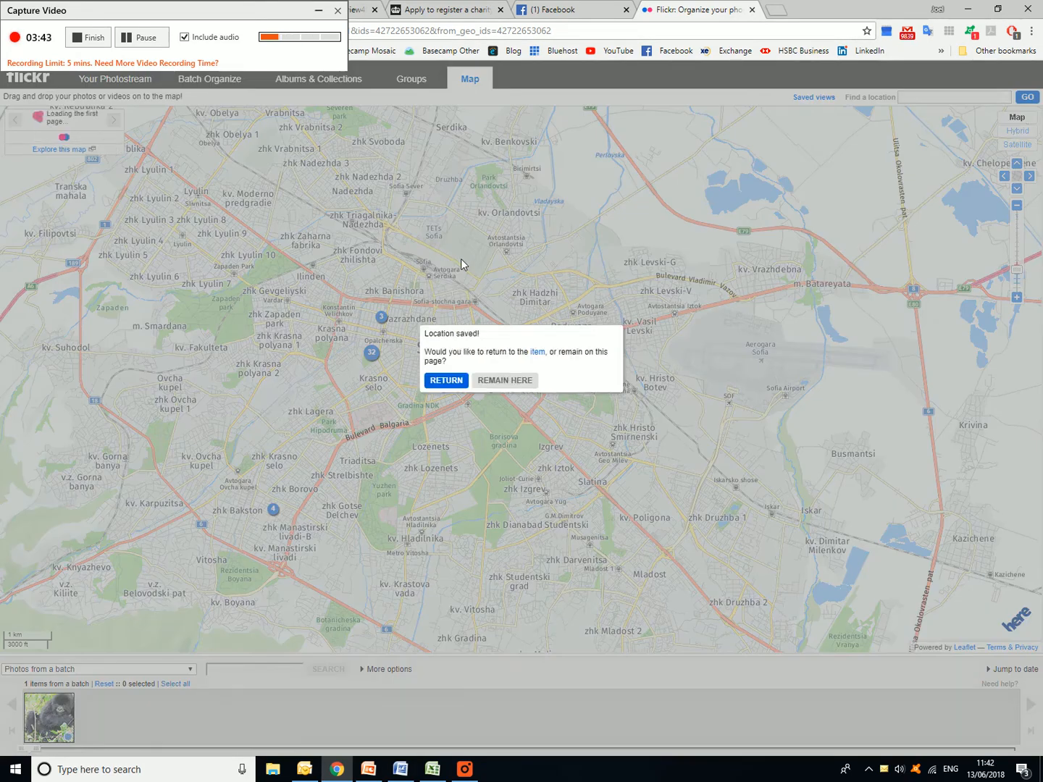
pyautogui.click(446, 381)
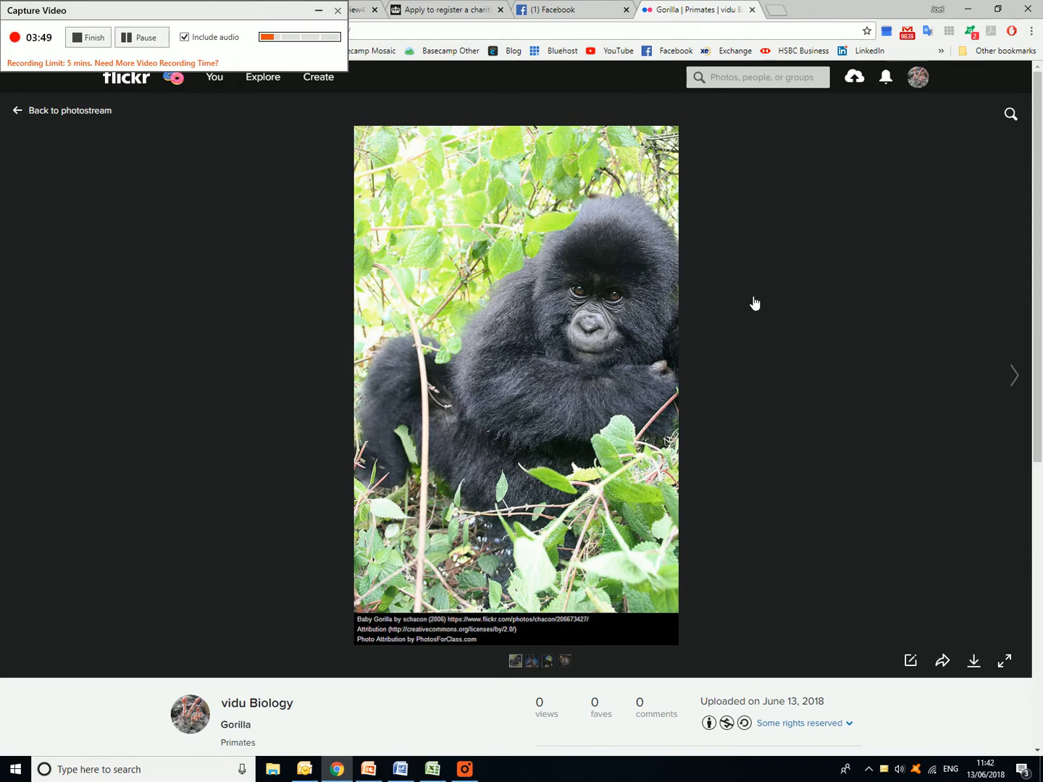
pyautogui.scroll(-3, 776, 308)
pyautogui.scroll(3, 779, 316)
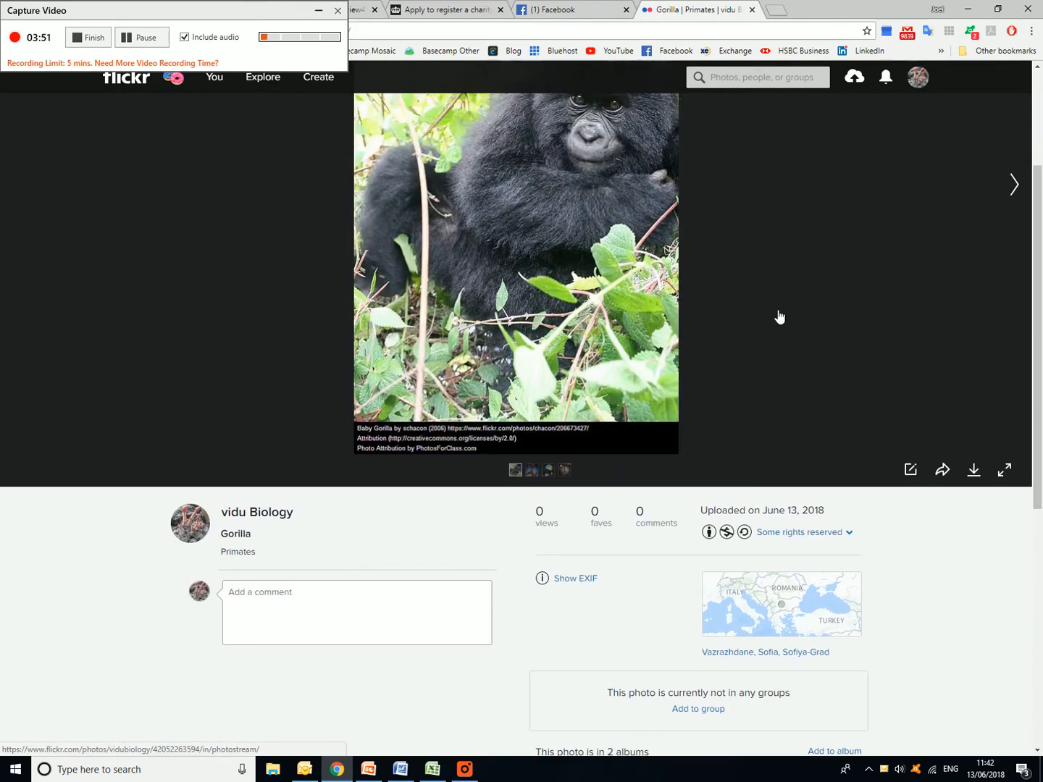